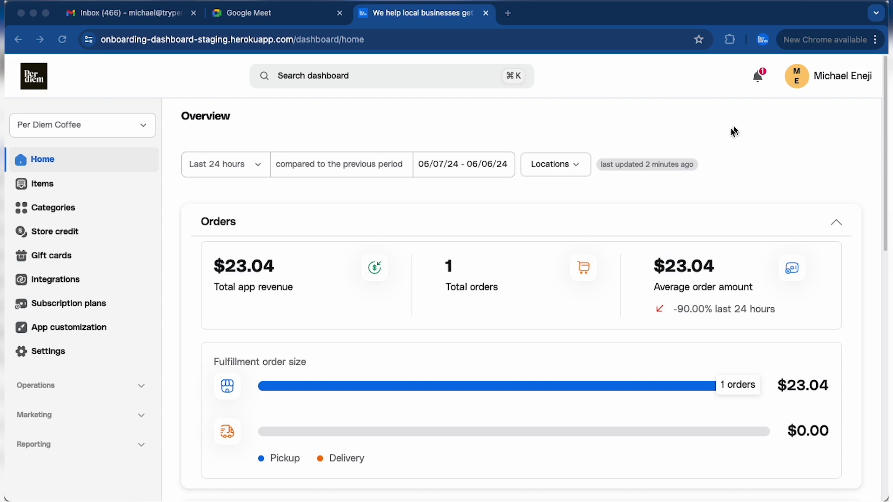
Expand Marketing in the sidebar to list Banners, Coupons, Rewards, Push notifications, Emails and SMS.
click(61, 417)
scroll(70, 410, down, 3)
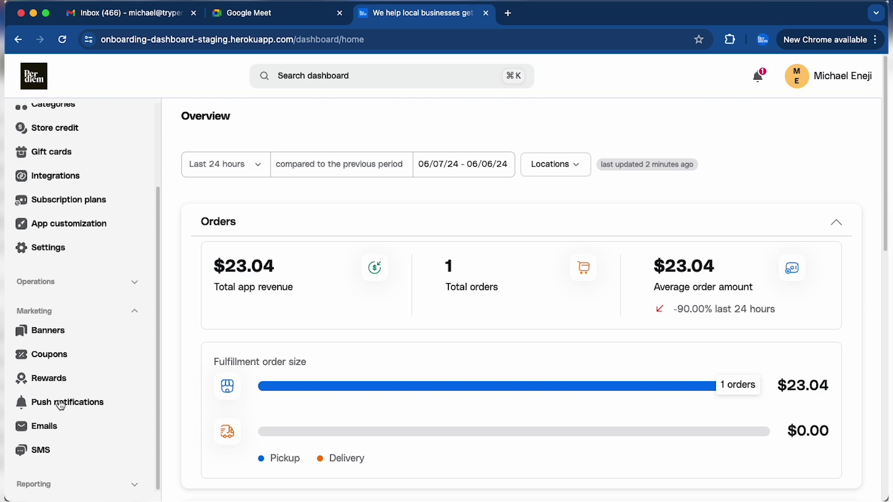
Go to the Push notifications page and expand Dynamic notifications to see the Birthday Notifications template.
click(61, 403)
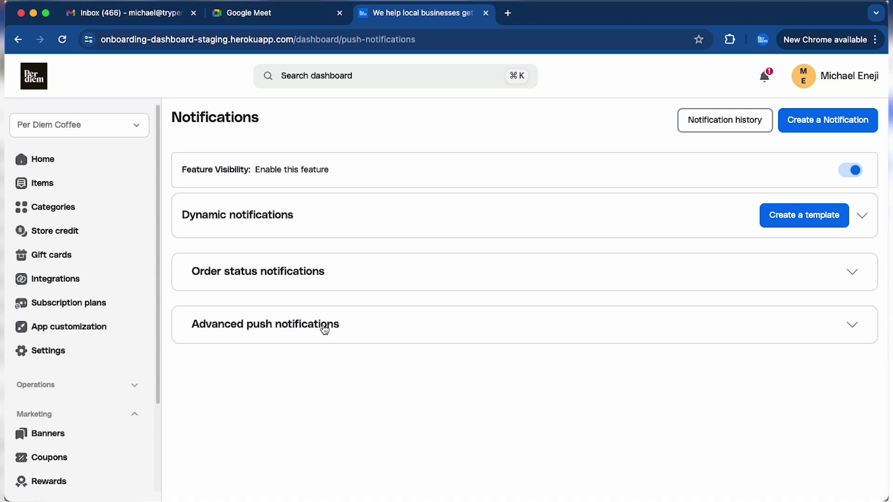
click(298, 225)
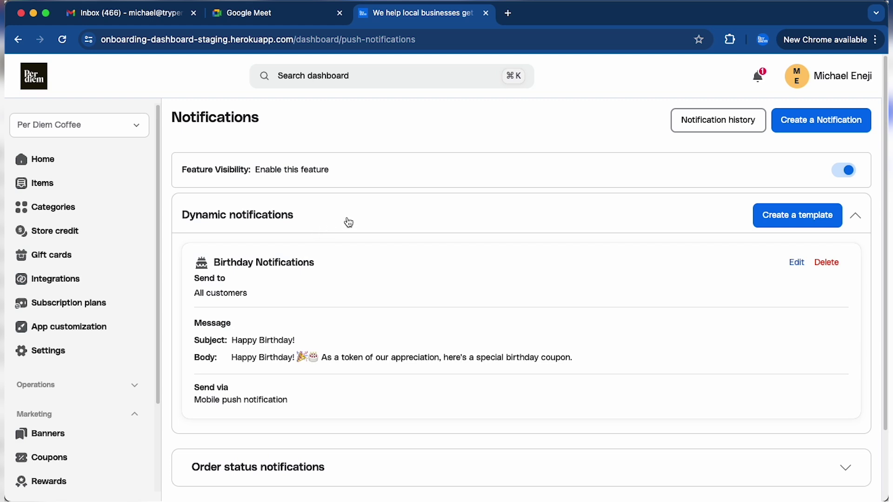
Start a new notification template, preset to Birthday type for All customers.
scroll(348, 221, down, 1)
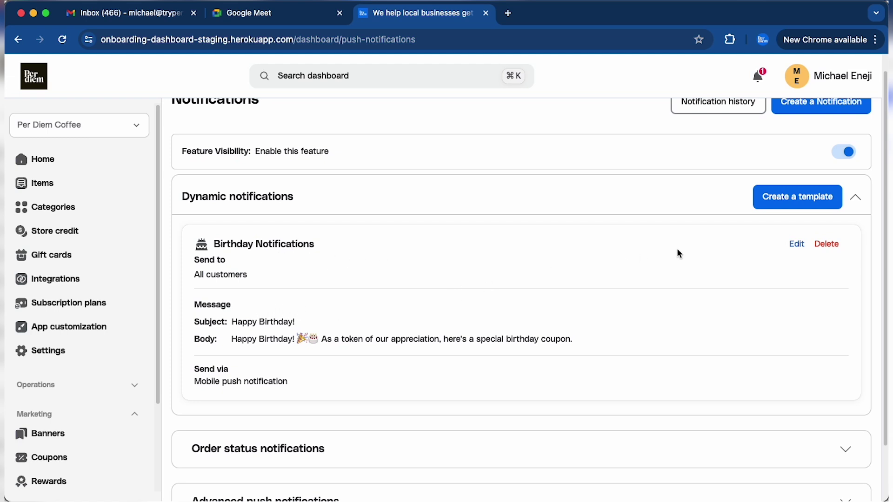
click(794, 203)
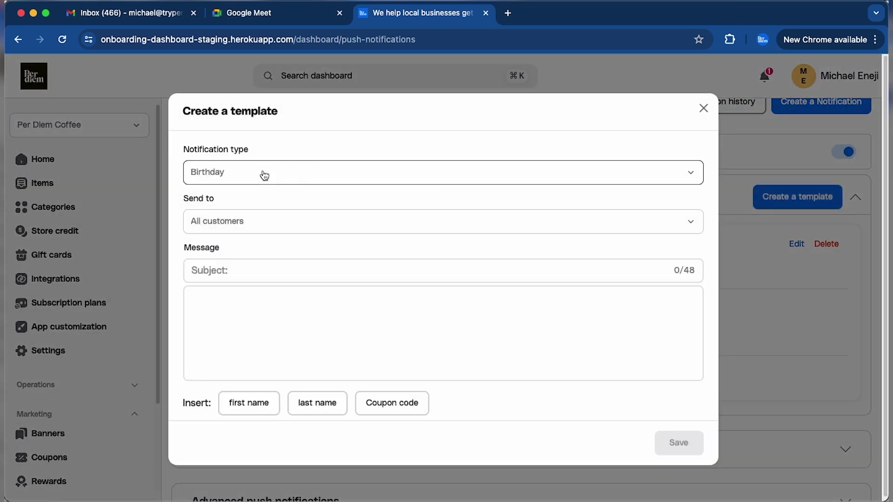
click(236, 178)
click(240, 183)
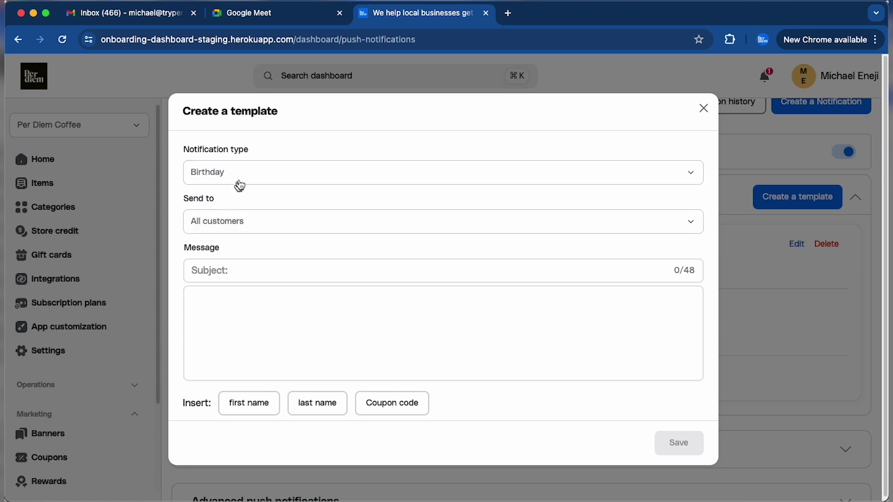
click(223, 226)
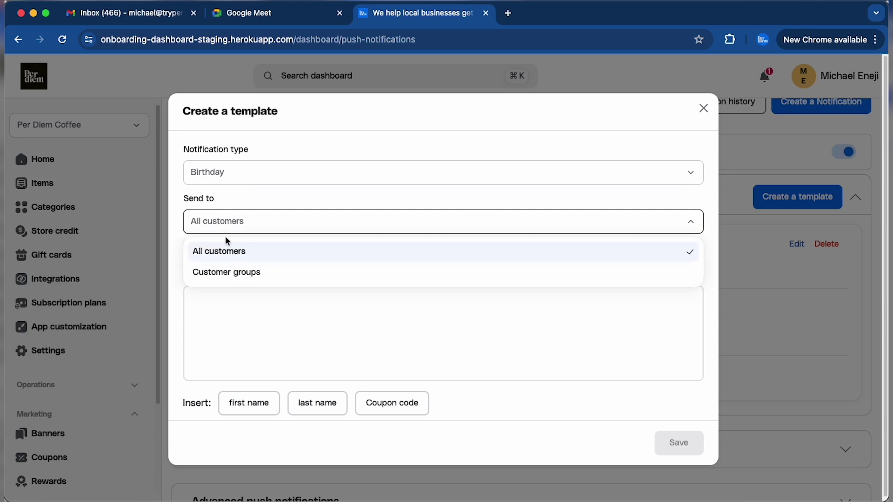
click(241, 276)
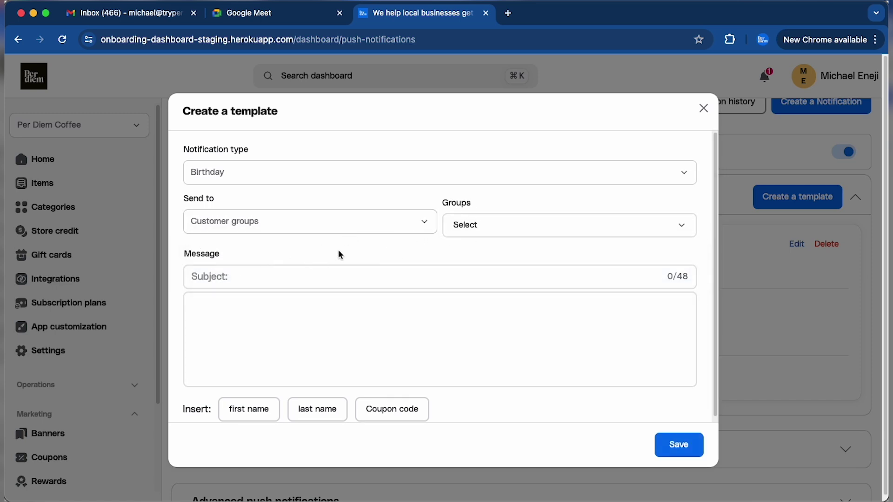
click(492, 230)
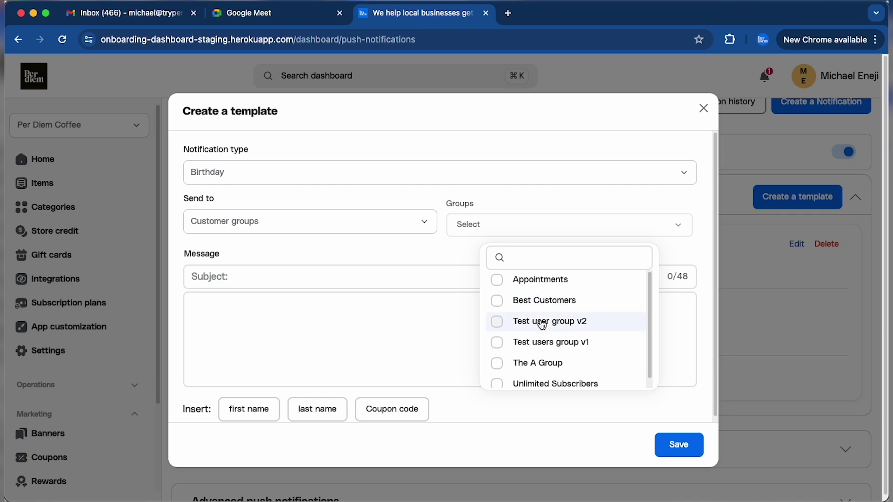
scroll(543, 325, down, 1)
scroll(543, 325, up, 1)
click(257, 226)
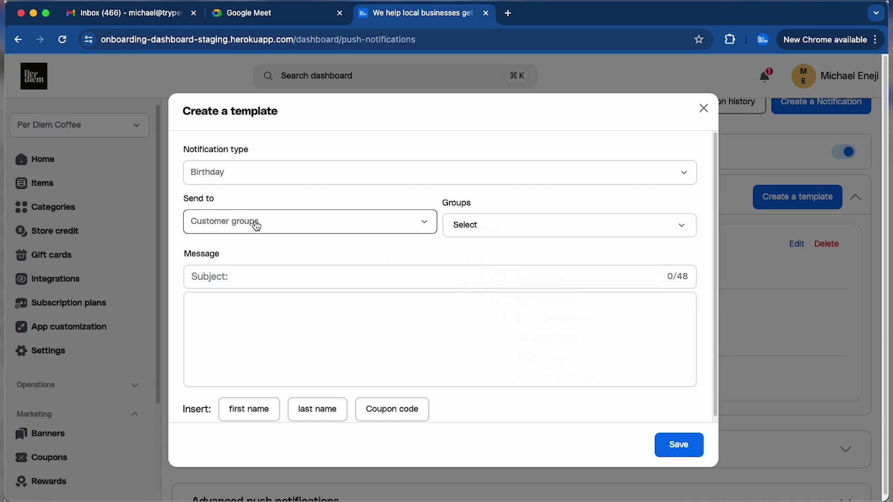
click(256, 226)
click(257, 256)
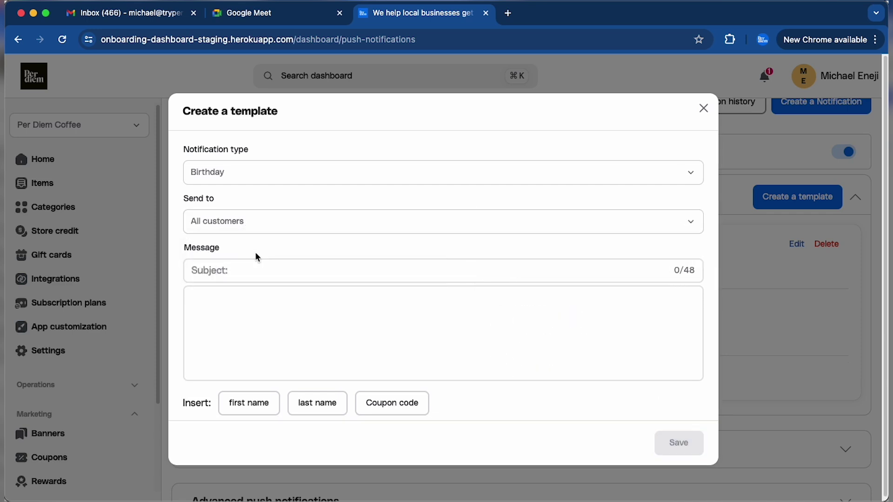
click(341, 275)
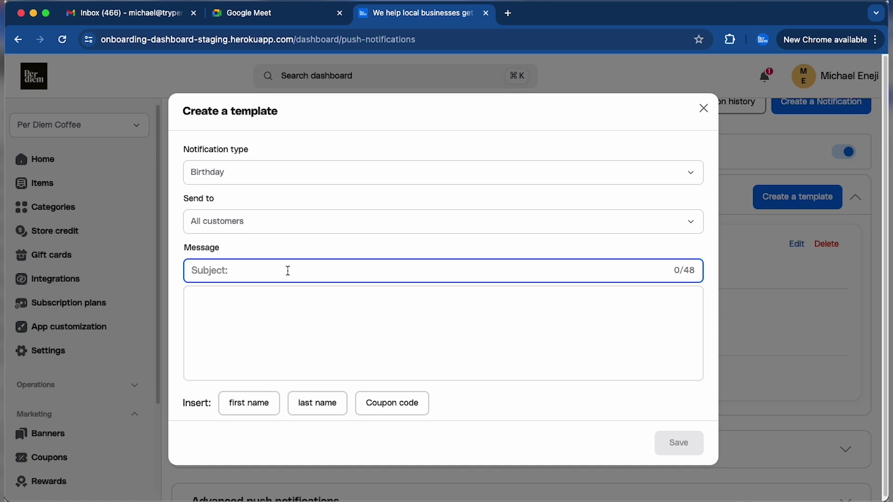
Enter subject 'Test Subject' and message 'Test Message', fixing a typo.
text(Test Subject)
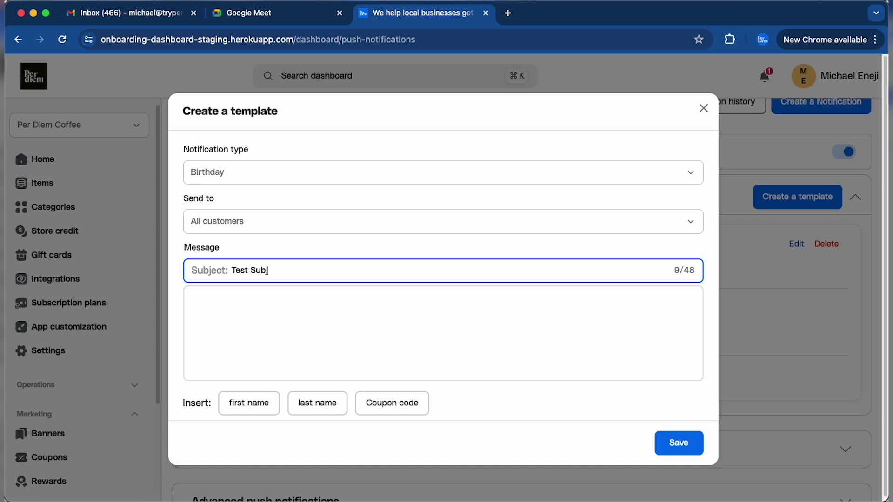
click(314, 311)
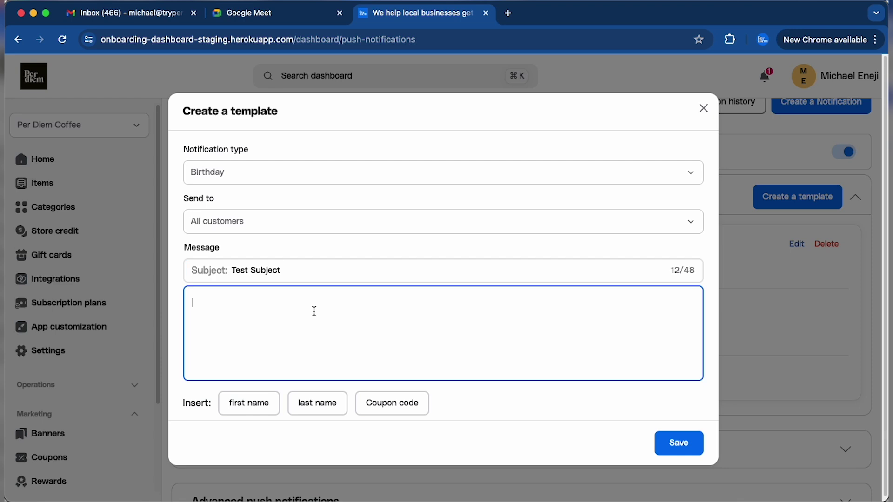
text(Test Messagfe)
key(BackSpace)
key(BackSpace)
text(e)
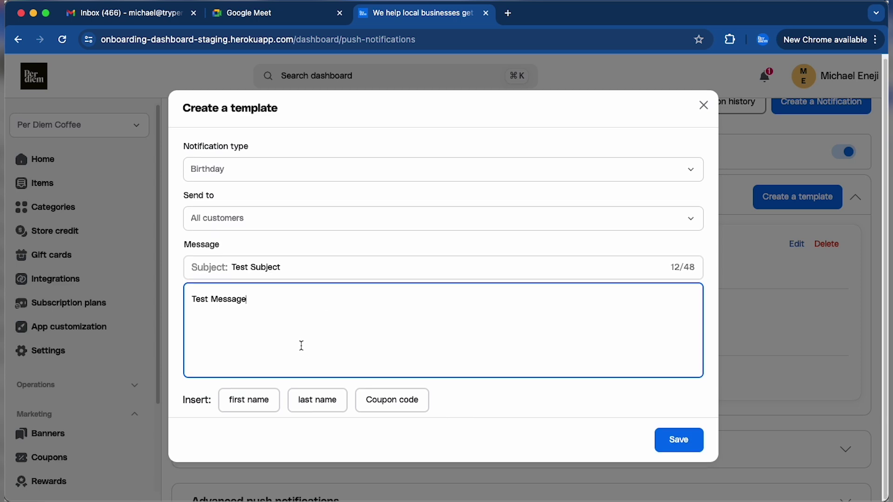
Append the {last_name} and {first_name} placeholders to the message.
click(259, 402)
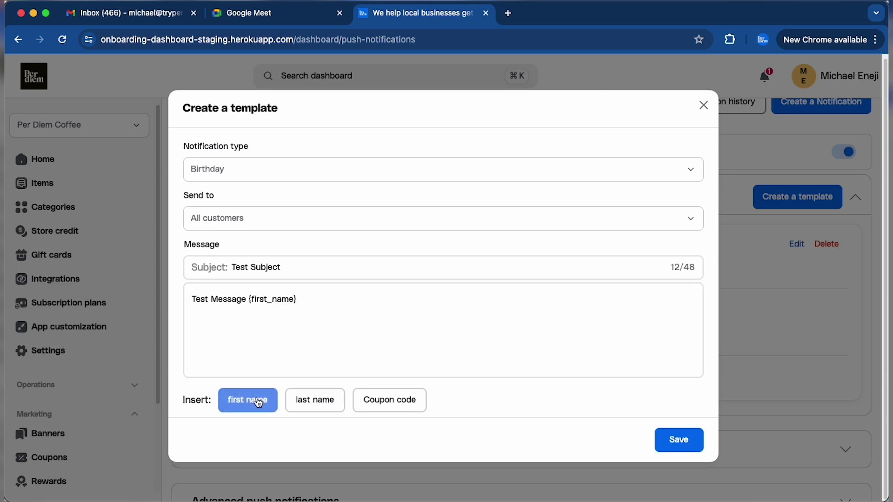
click(318, 399)
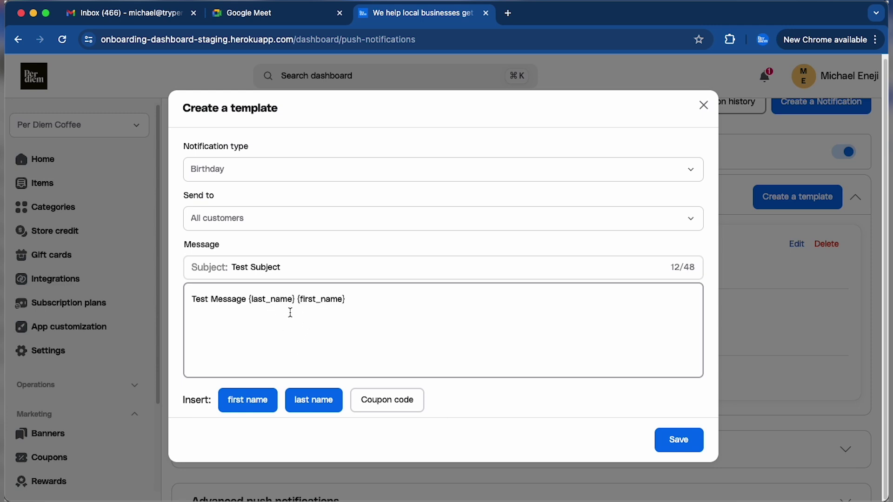
click(361, 303)
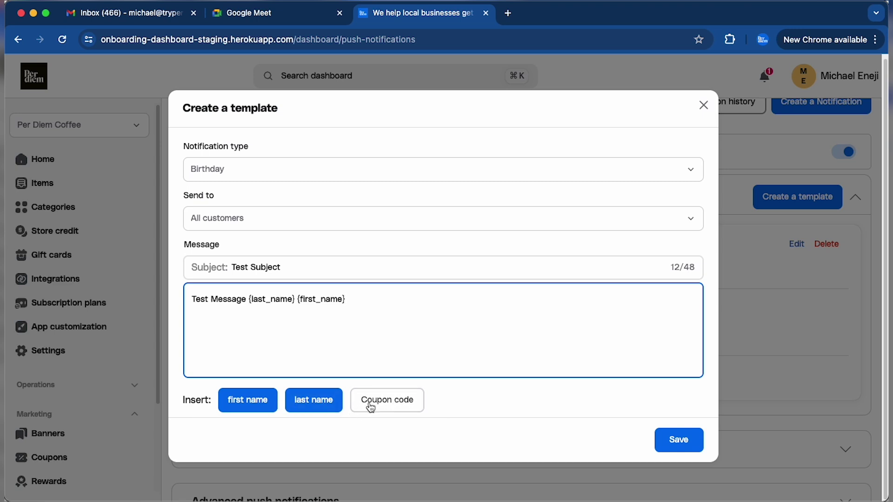
click(389, 403)
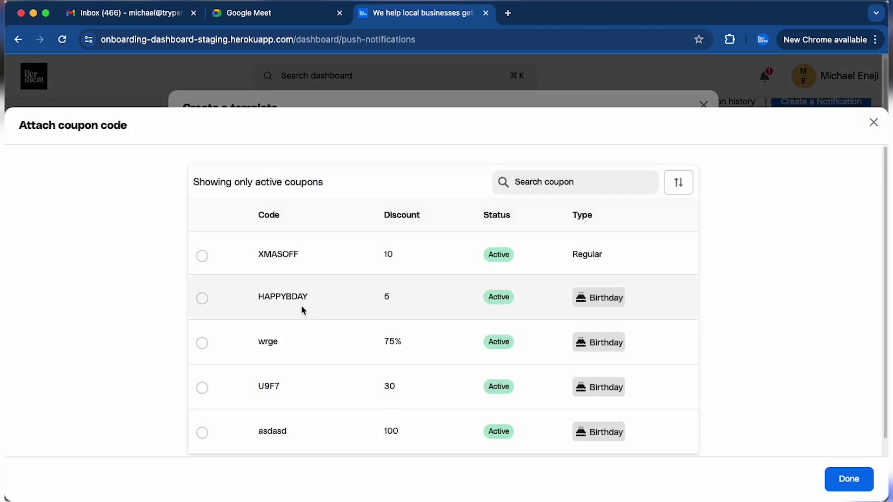
Attach the HAPPYBDAY coupon, adding its 5 discount checkout sentence to the message.
scroll(312, 323, down, 1)
scroll(313, 326, up, 1)
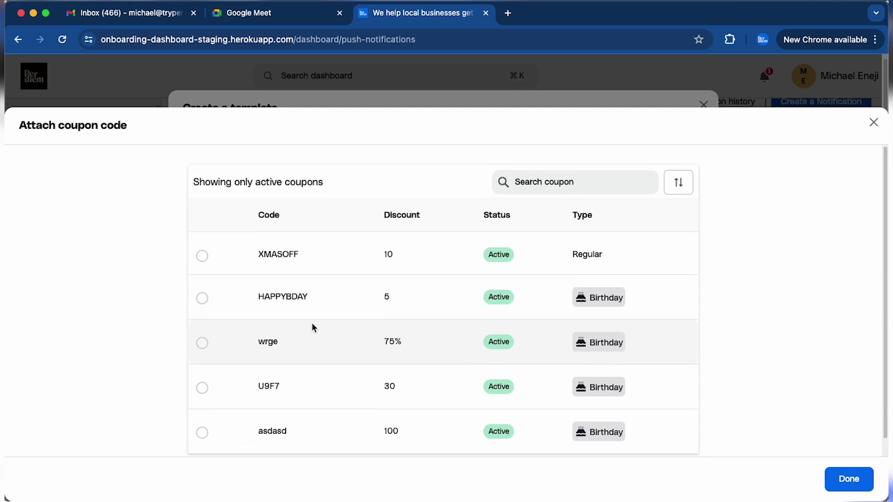
click(204, 299)
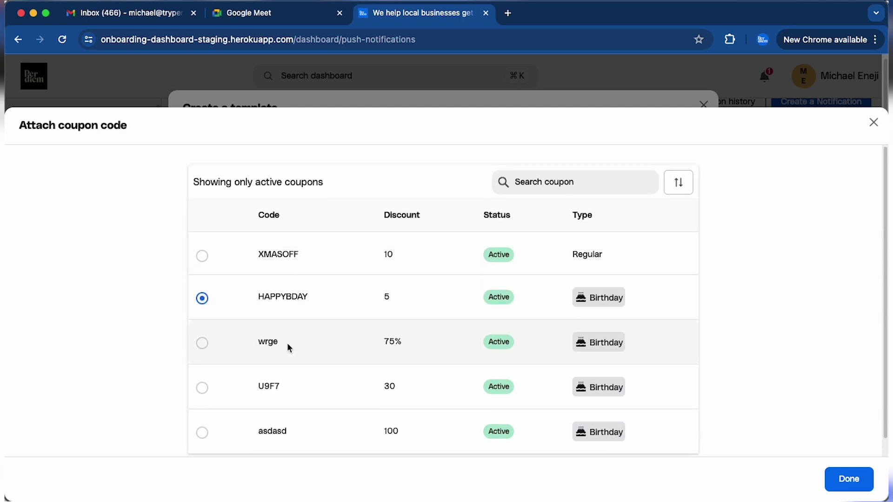
click(204, 343)
click(203, 298)
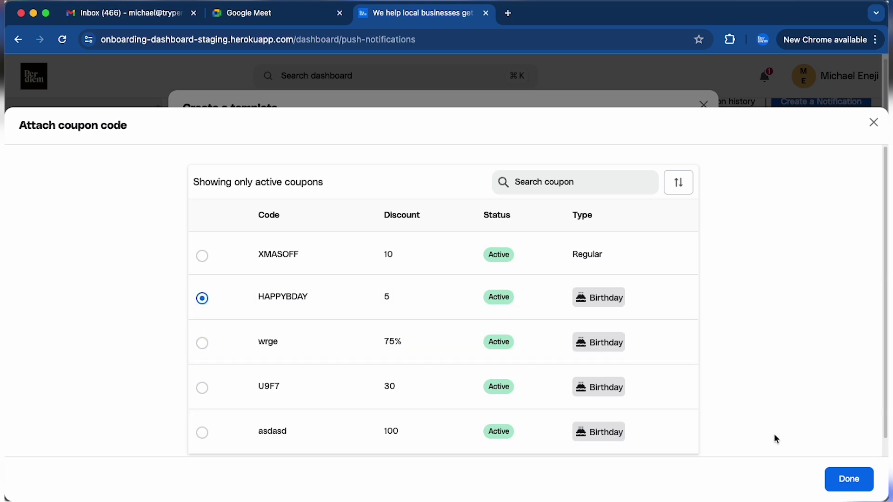
click(840, 479)
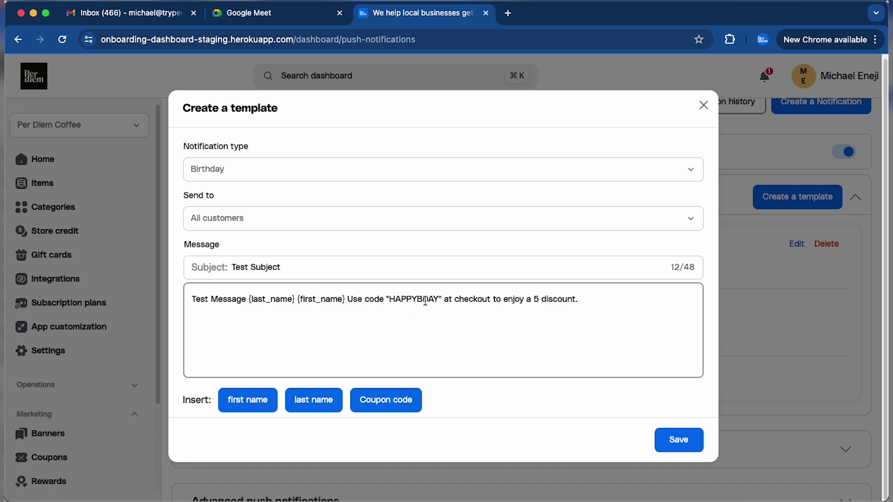
Try to save the birthday template, which fails because one already exists, then close the form.
click(536, 300)
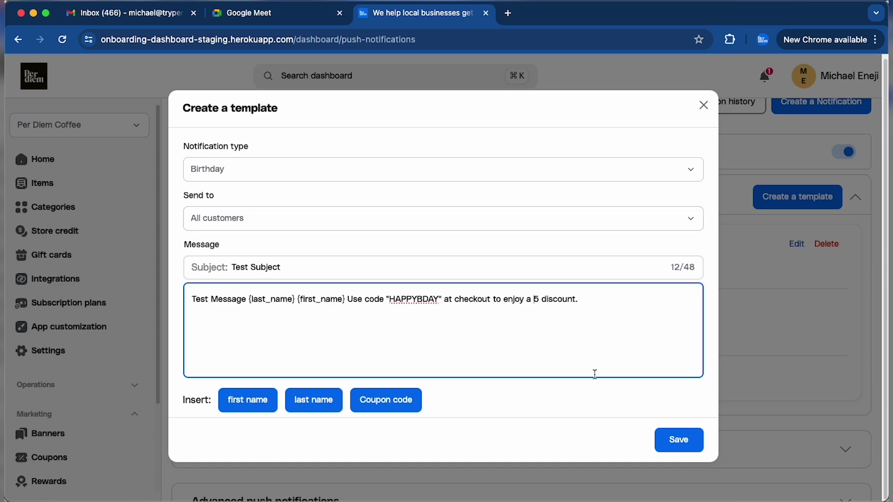
click(680, 442)
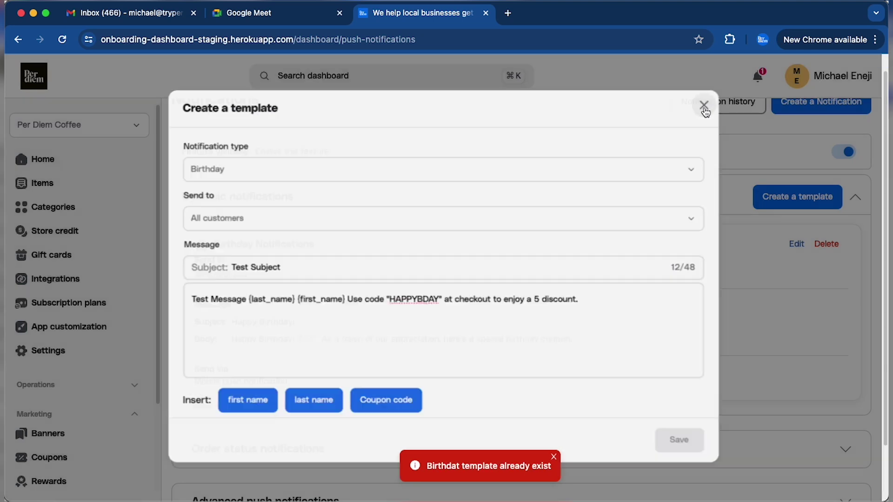
click(703, 105)
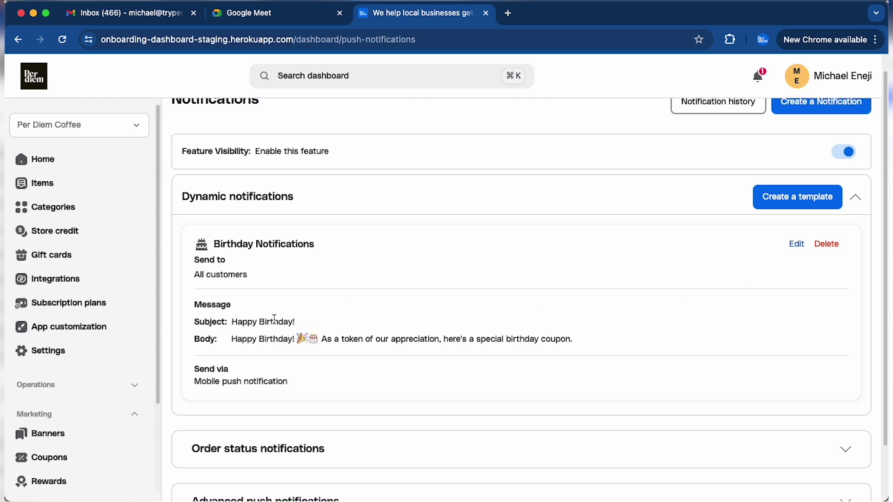
scroll(274, 319, down, 2)
click(314, 387)
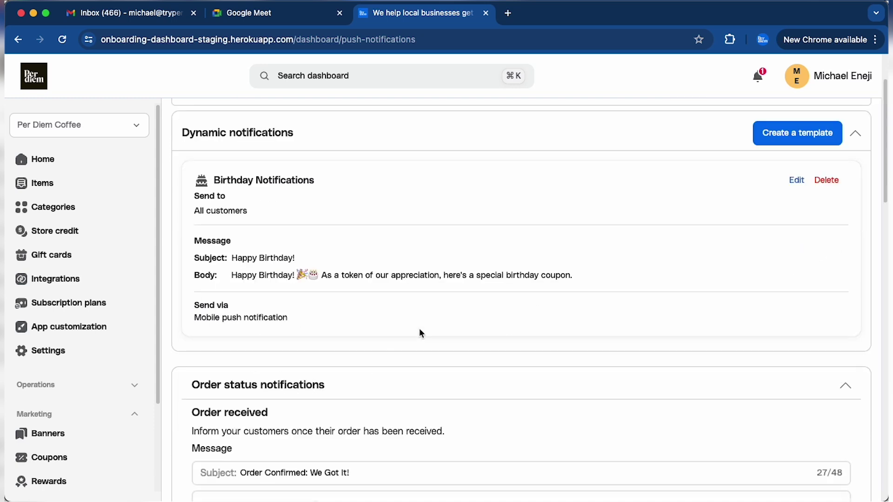
scroll(420, 329, down, 4)
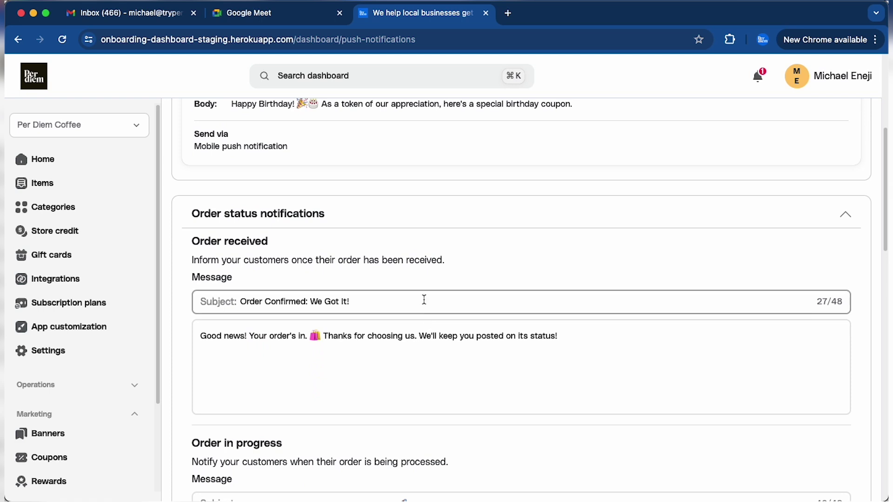
scroll(408, 276, down, 2)
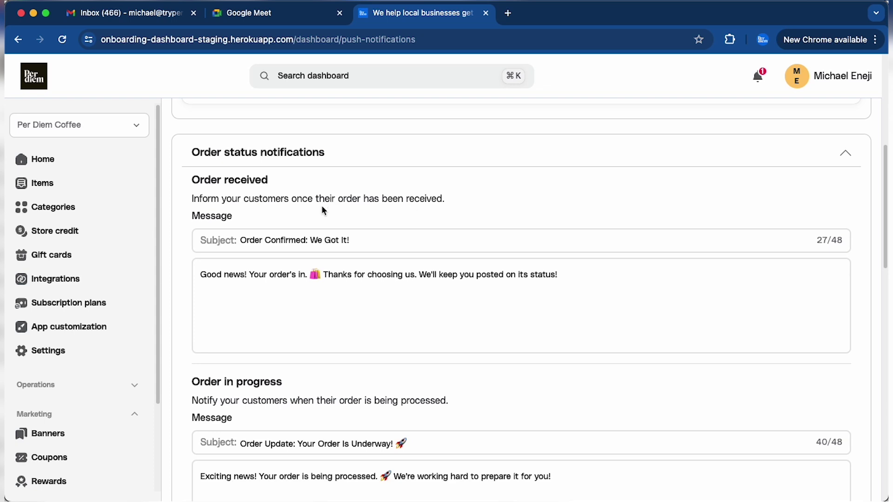
click(318, 275)
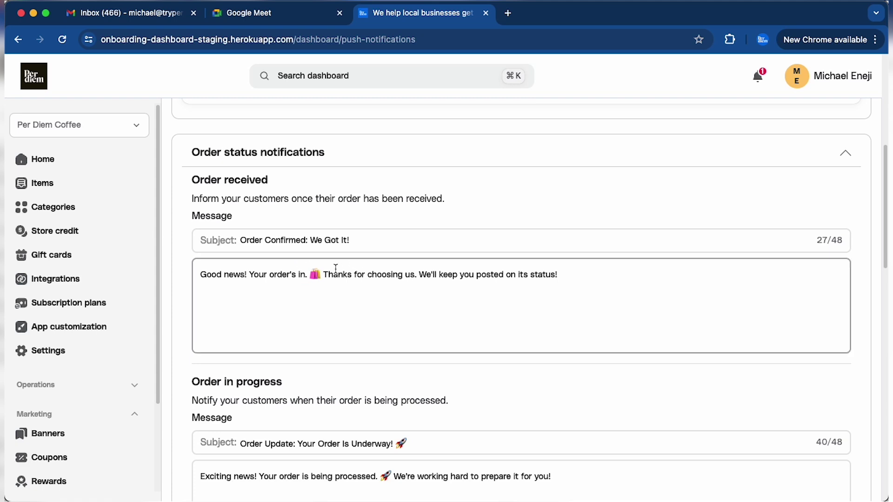
scroll(299, 278, down, 6)
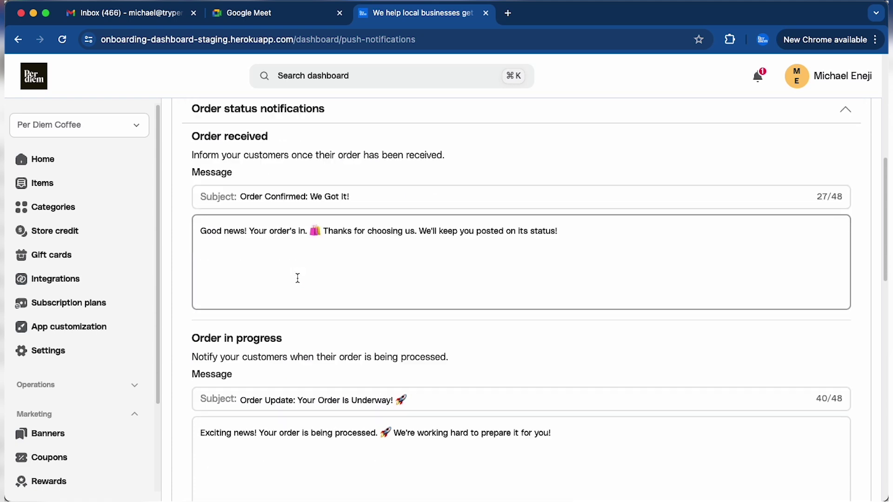
scroll(268, 167, up, 1)
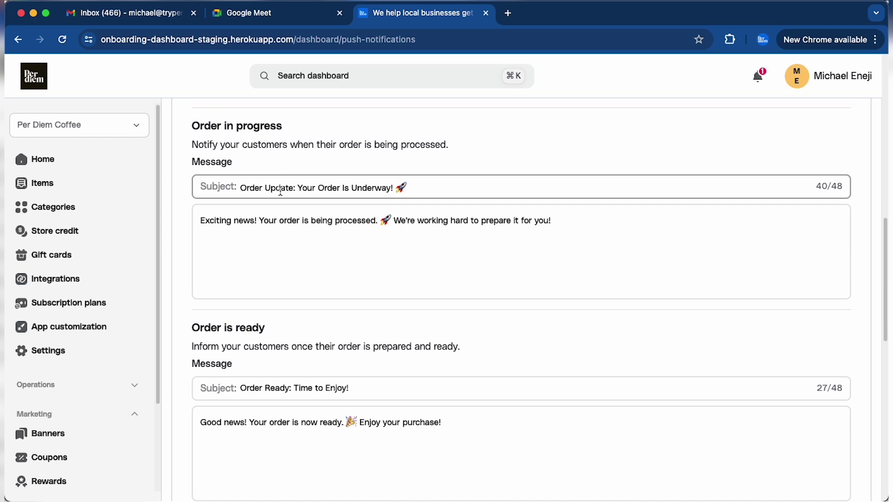
scroll(288, 255, down, 3)
scroll(438, 256, down, 3)
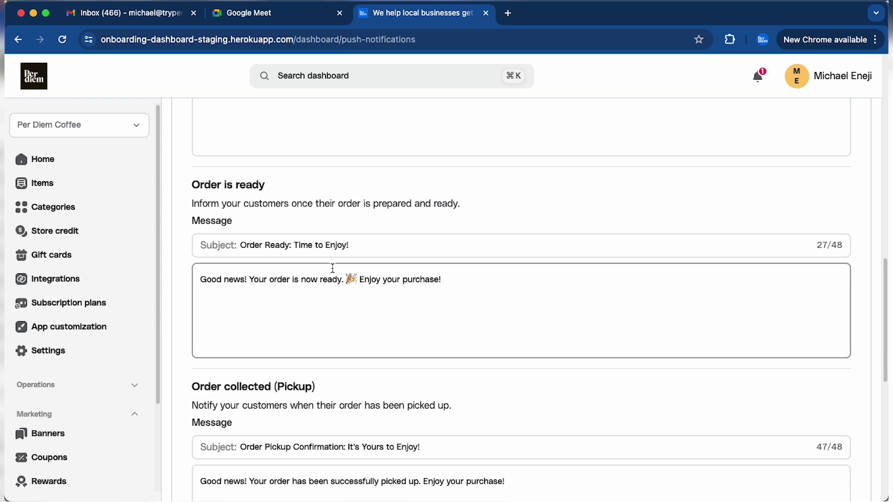
scroll(315, 295, down, 10)
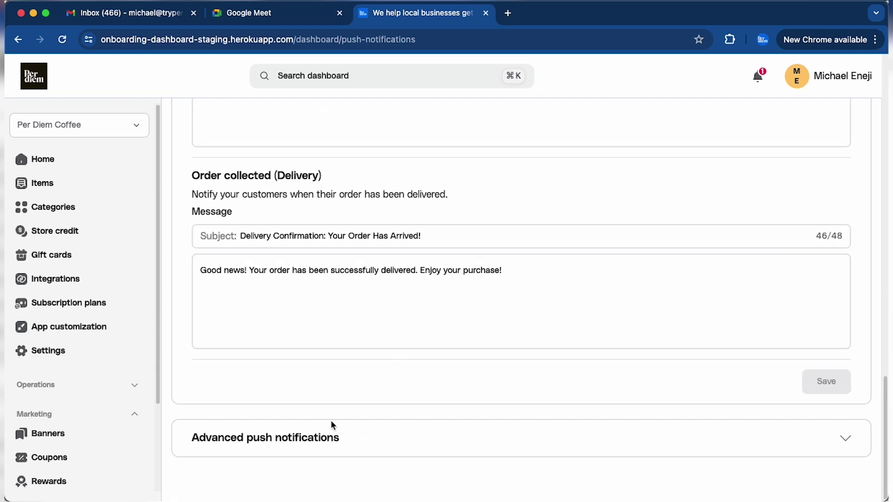
Expand Advanced push notifications and browse the abandoned-cart, lapsed-purchaser and after-sign-up messages.
click(267, 440)
scroll(355, 392, down, 5)
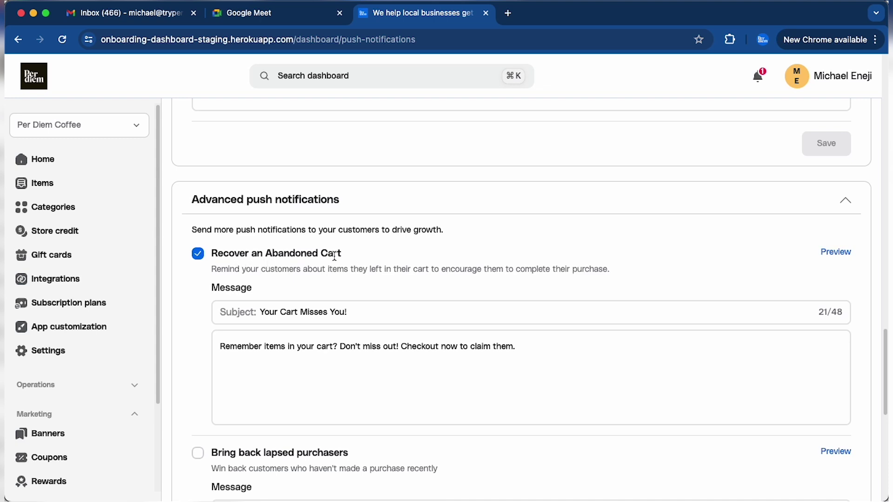
scroll(326, 266, down, 5)
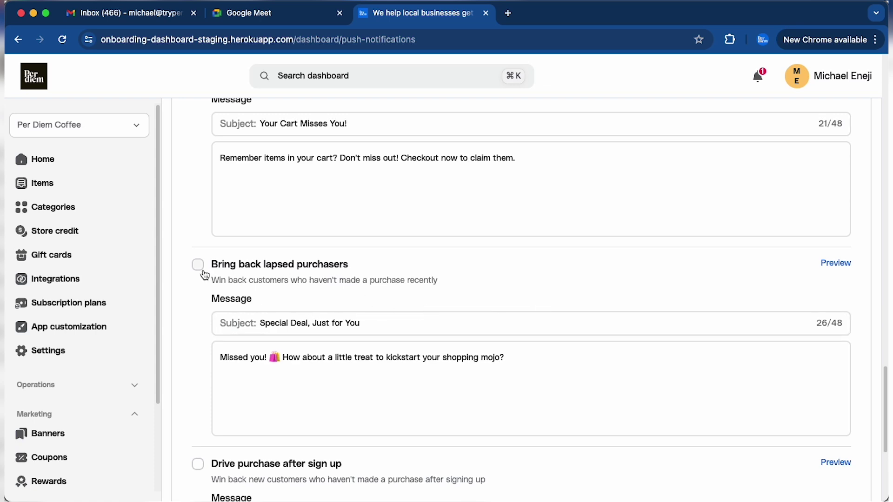
scroll(331, 231, up, 3)
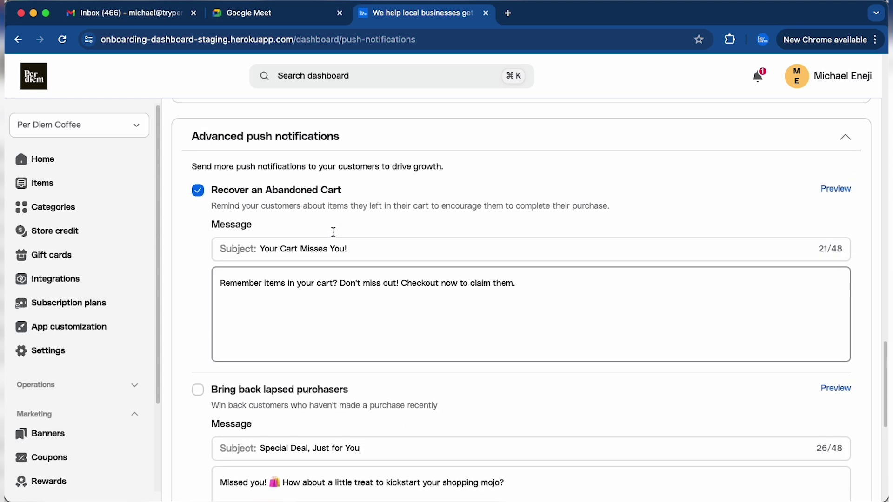
Preview the Recover an Abandoned Cart flow and its 'Your Cart Misses You!' phone mockup.
click(837, 192)
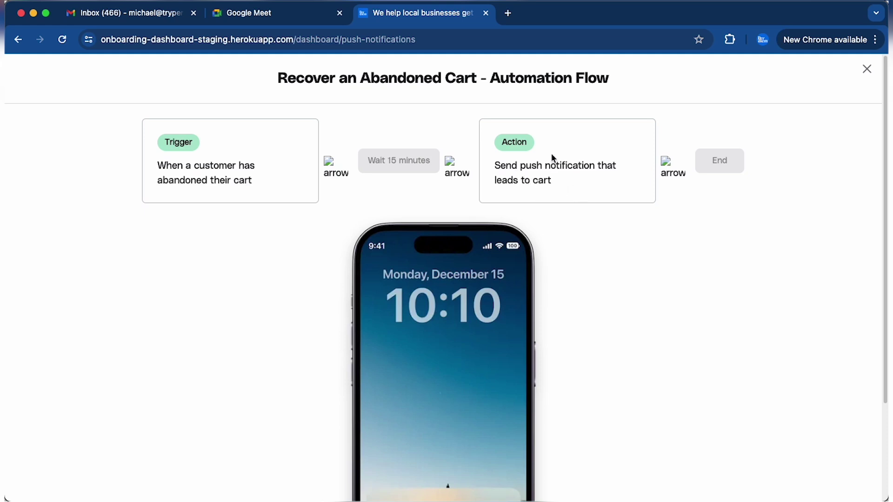
scroll(605, 251, down, 5)
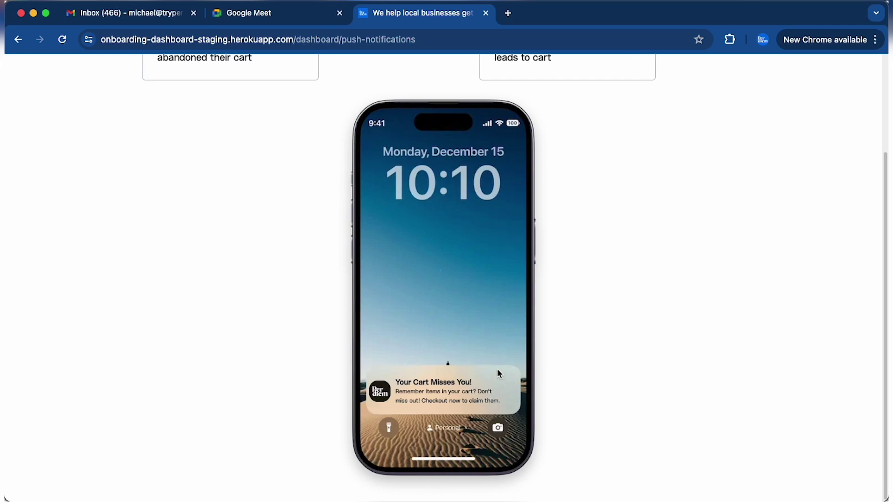
scroll(497, 373, up, 5)
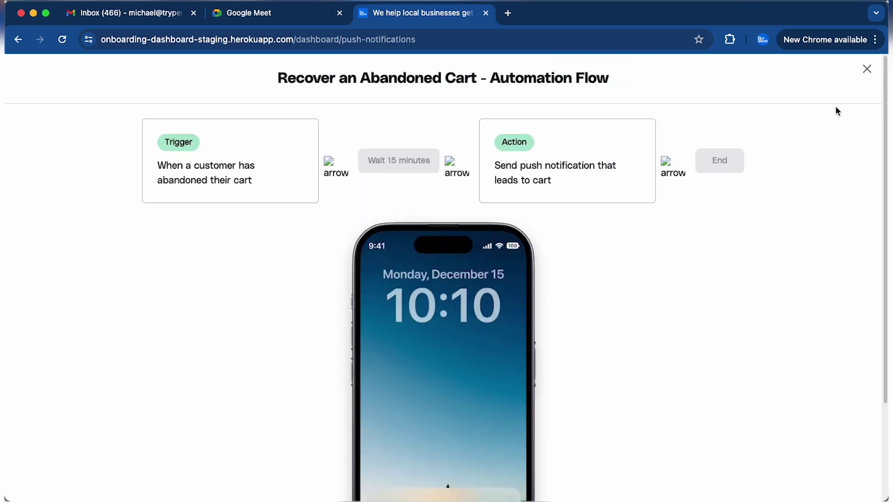
Close the flow preview, check Notification history, then open a new Send notification dialog.
click(866, 69)
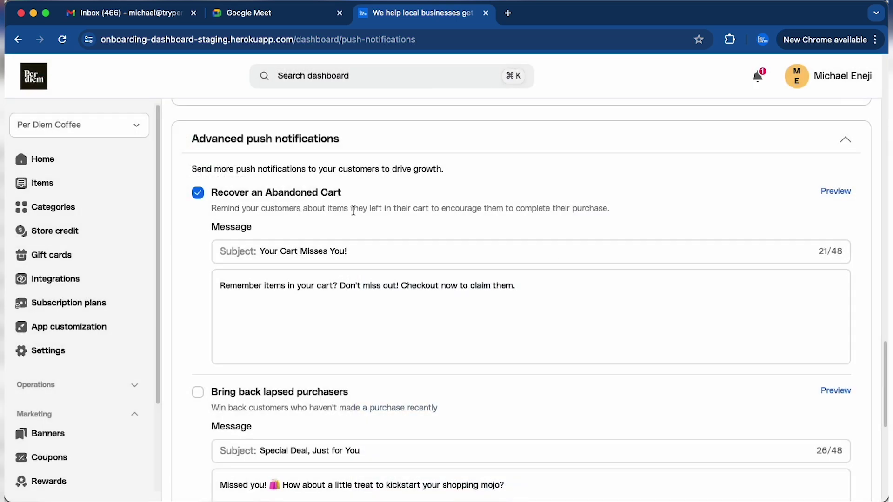
scroll(353, 210, up, 20)
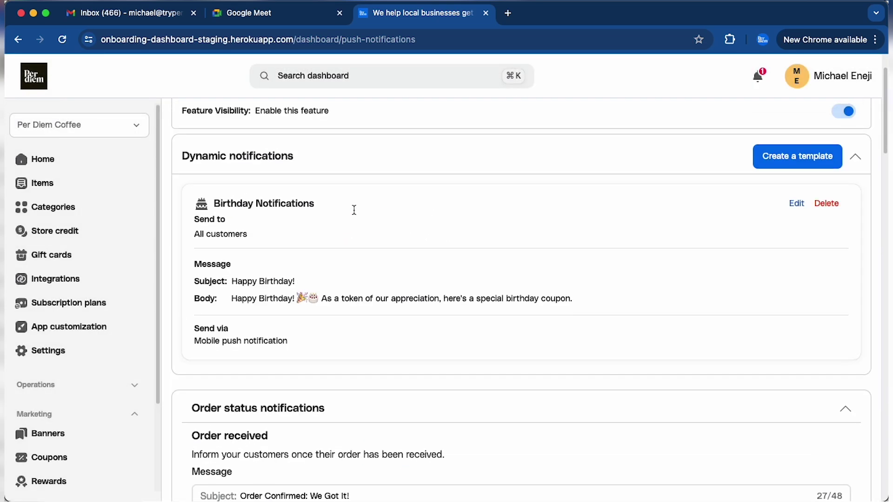
scroll(354, 211, up, 2)
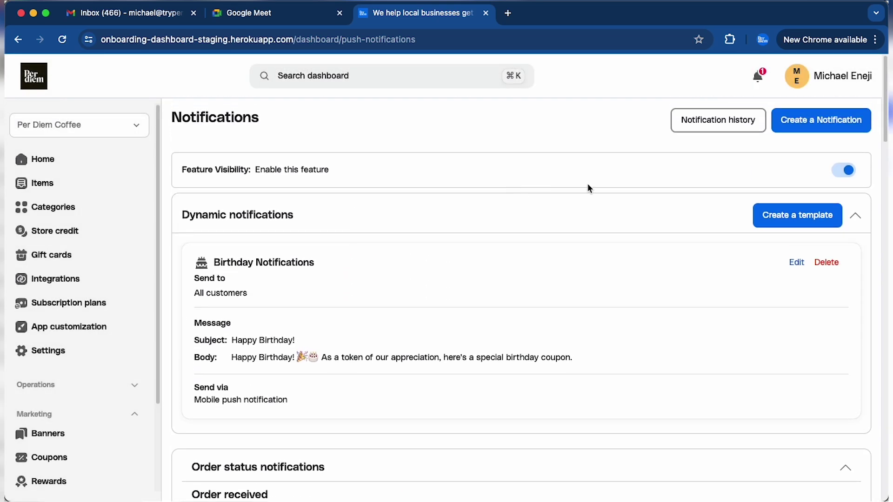
click(707, 125)
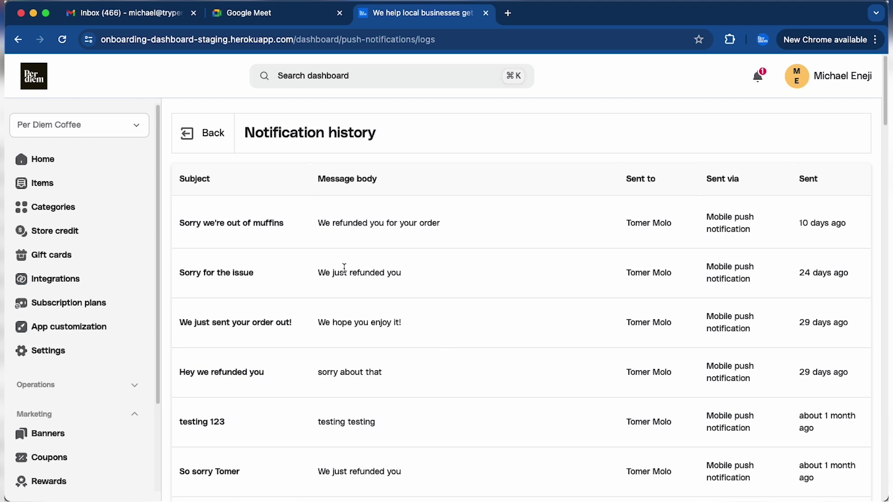
click(836, 116)
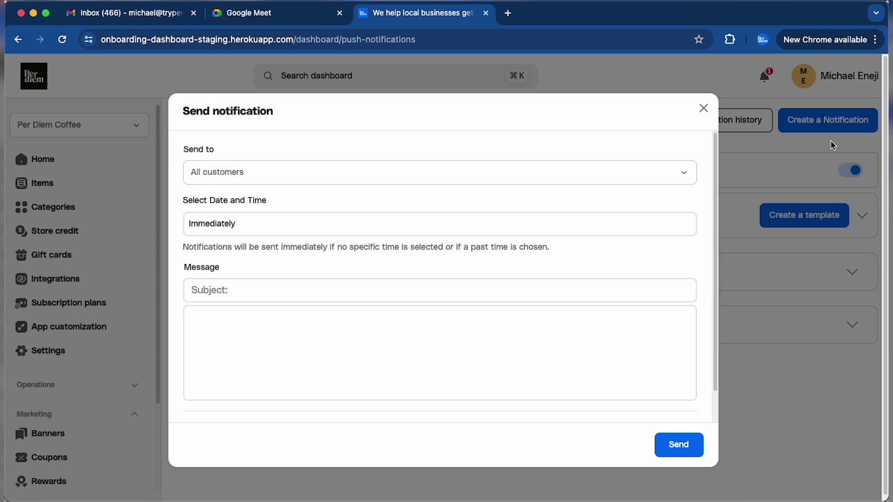
Keep All customers as recipients and schedule sending for 06/08/2024, 12:14 PM.
click(244, 176)
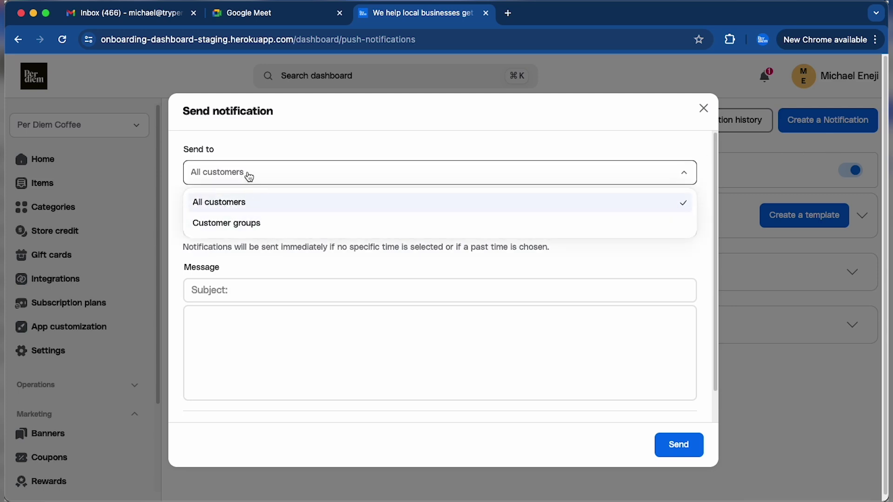
click(285, 149)
scroll(229, 196, down, 2)
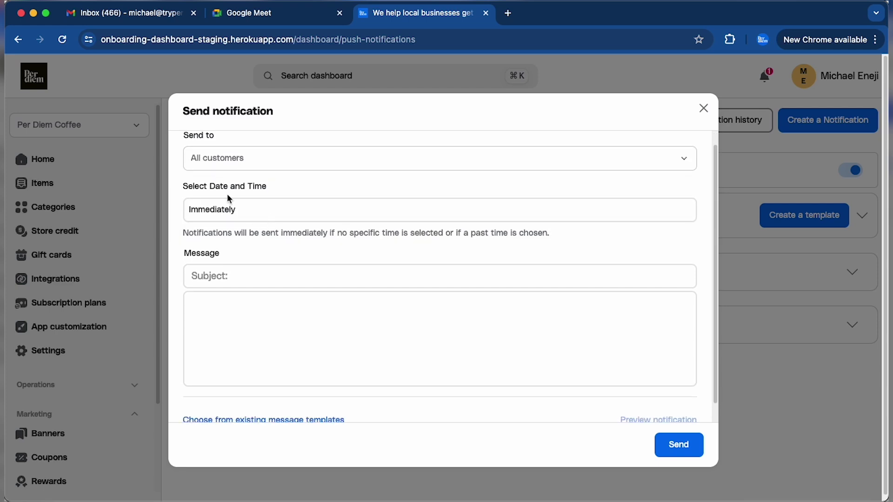
click(277, 193)
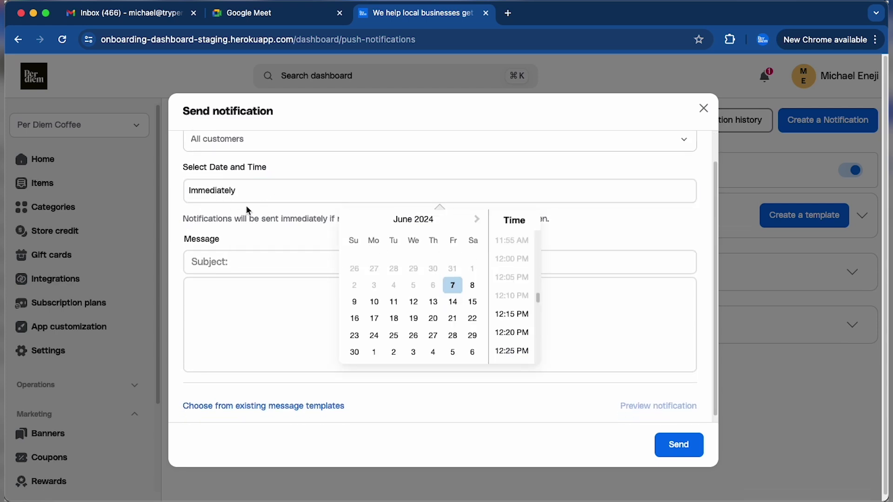
click(471, 286)
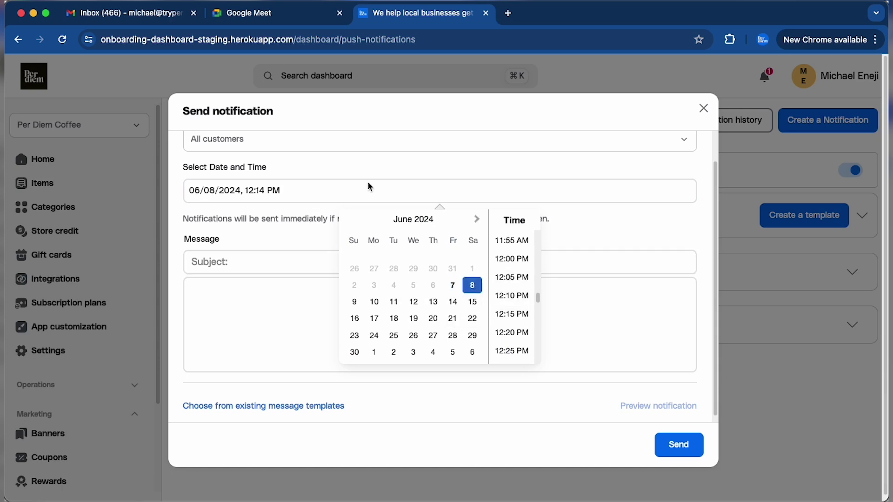
Visit the Subject and body fields, leaving both flagged as required, and browse existing message templates.
click(234, 260)
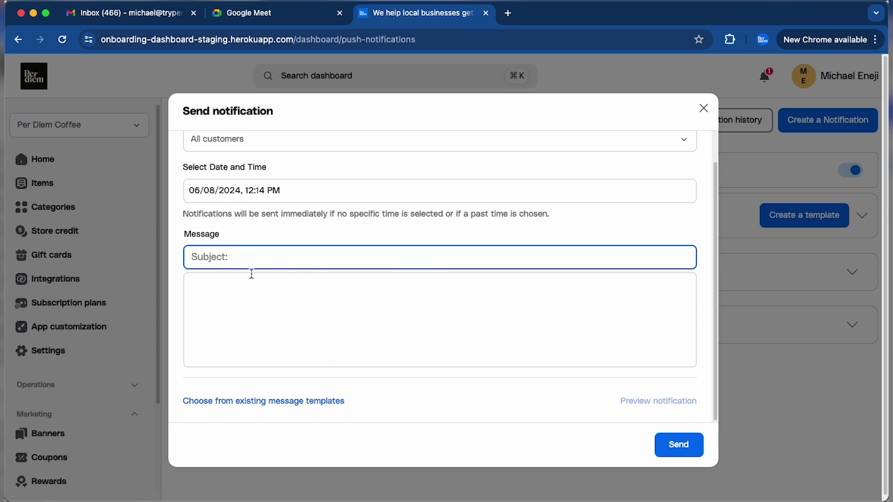
click(265, 288)
scroll(254, 344, down, 1)
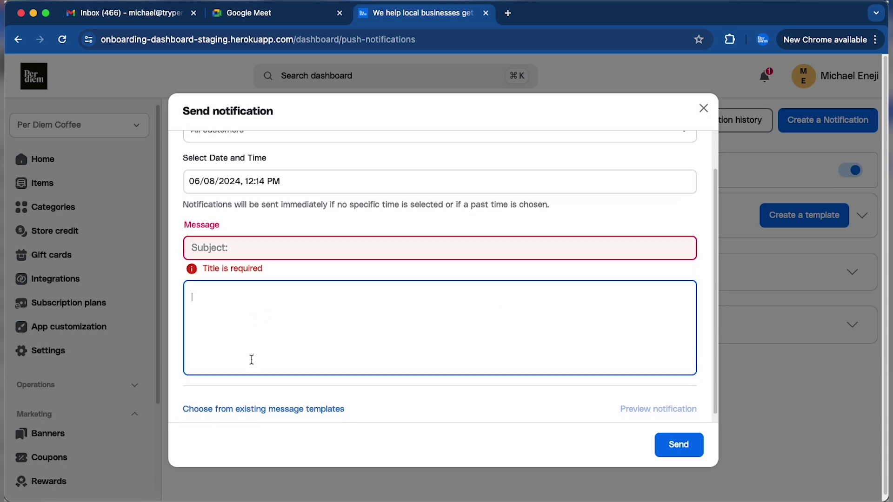
click(306, 405)
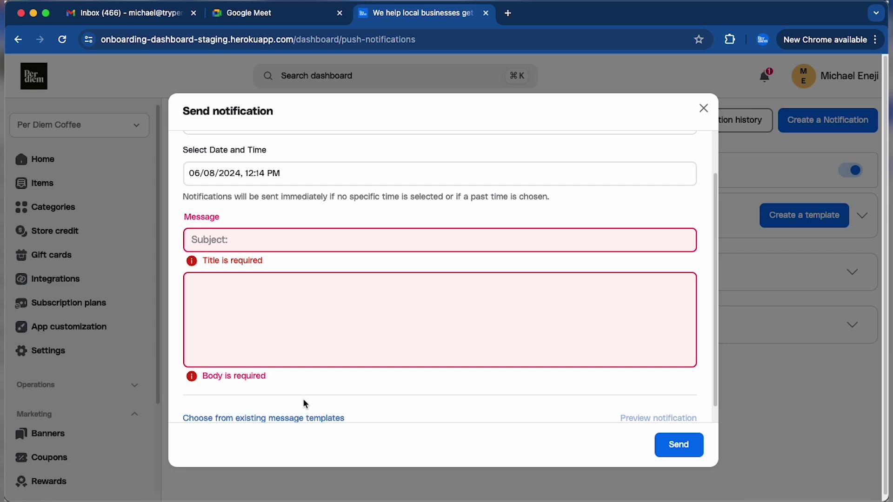
click(298, 402)
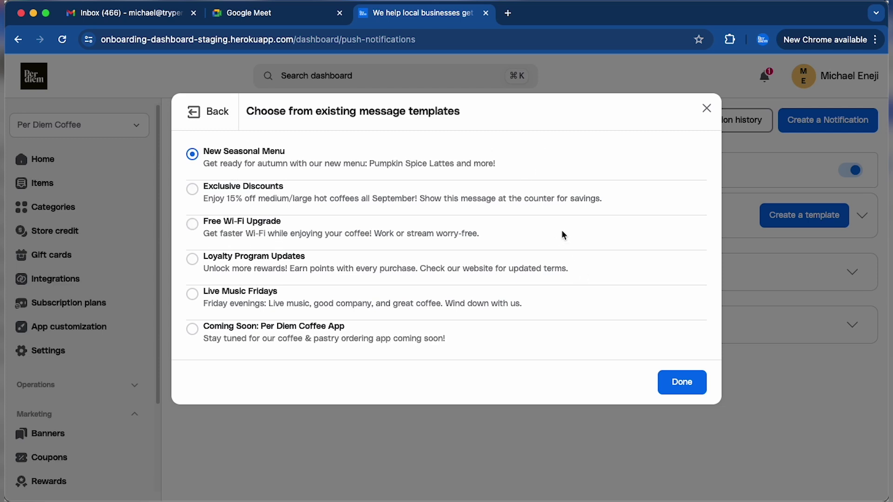
Back out of the templates chooser and close the Send notification form without sending anything.
click(211, 117)
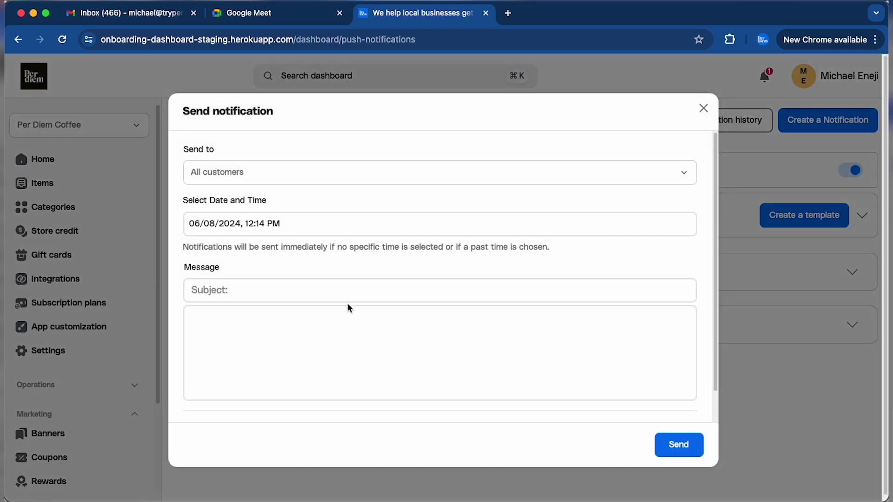
scroll(385, 315, down, 2)
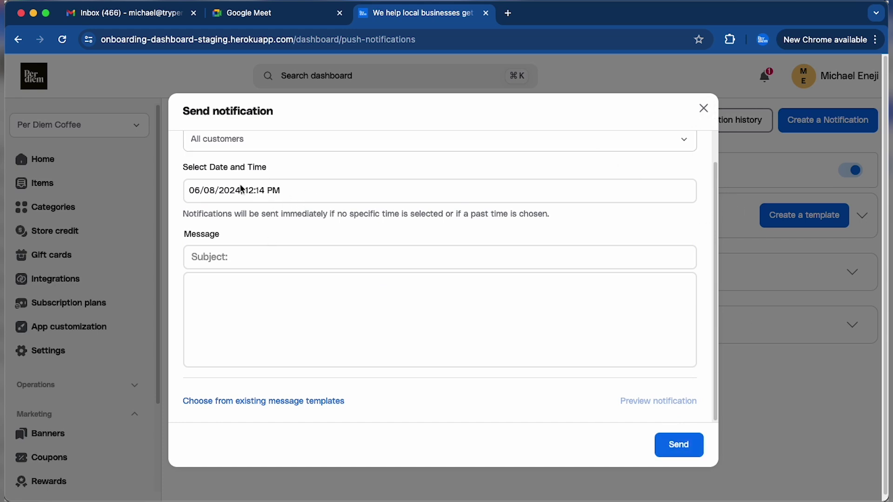
scroll(223, 189, up, 1)
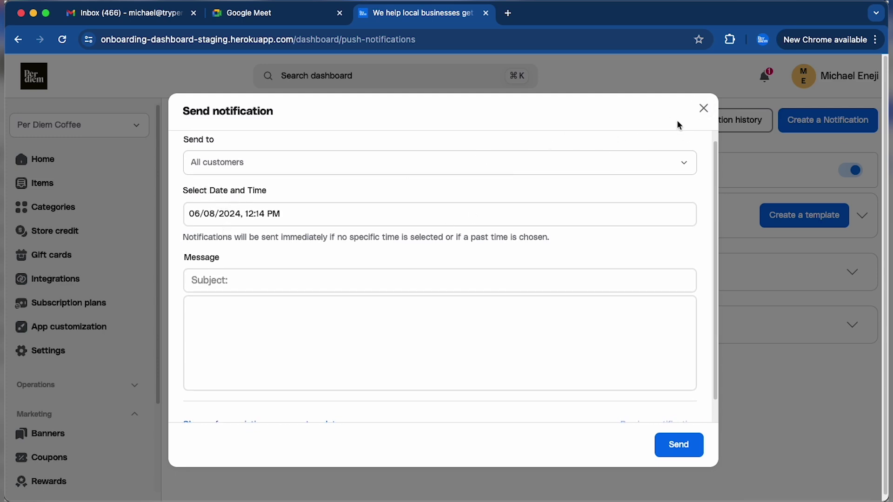
click(703, 108)
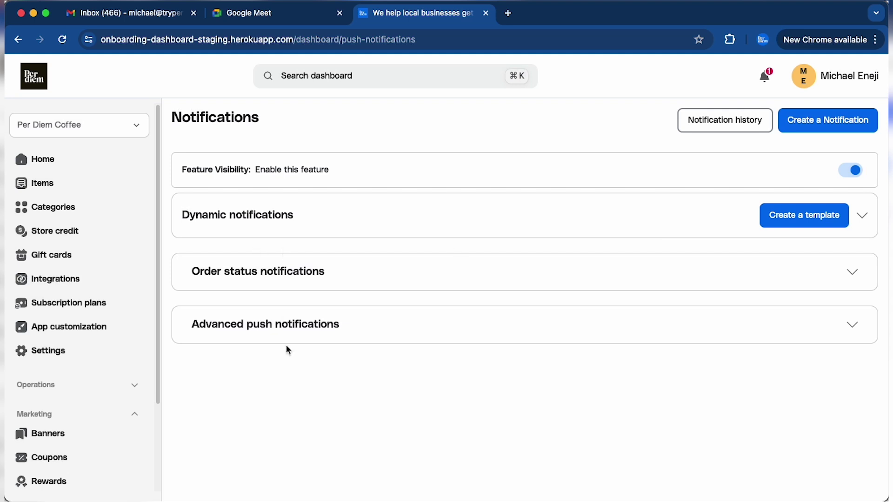